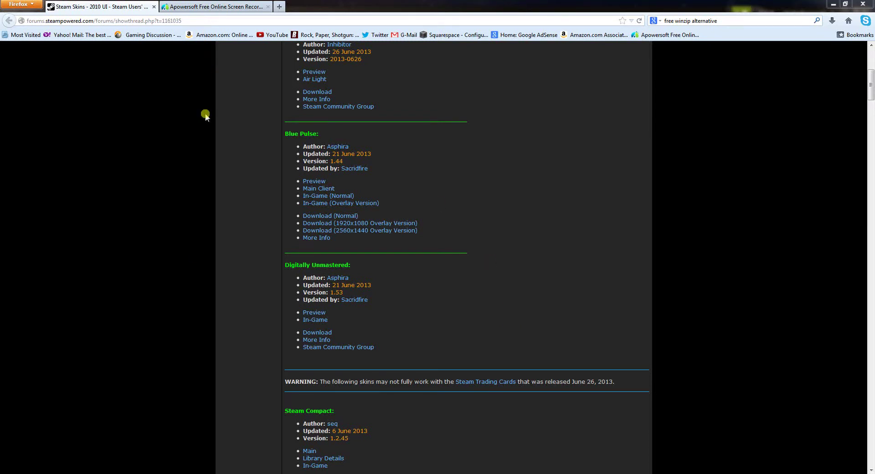
Check the Steam client's current look and examine the skins offered in the Steam Skins - 2010 UI forum thread
{"action": "left_click", "coordinate": [199, 471]}
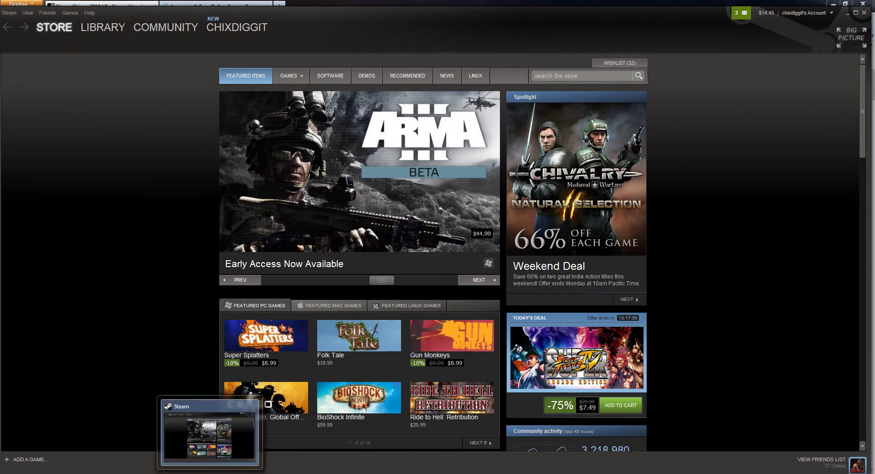
{"action": "left_click", "coordinate": [210, 435]}
{"action": "scroll", "coordinate": [378, 260], "scroll_direction": "up", "scroll_amount": 10}
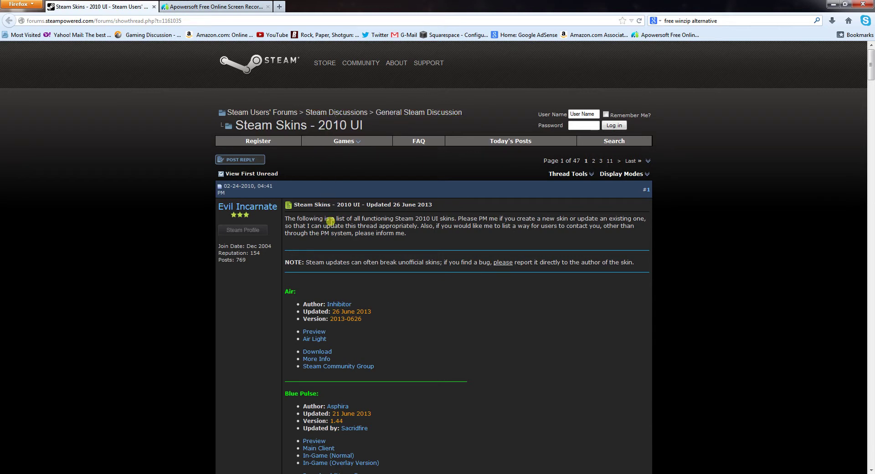
{"action": "scroll", "coordinate": [346, 250], "scroll_direction": "down", "scroll_amount": 10}
{"action": "scroll", "coordinate": [348, 256], "scroll_direction": "up", "scroll_amount": 6}
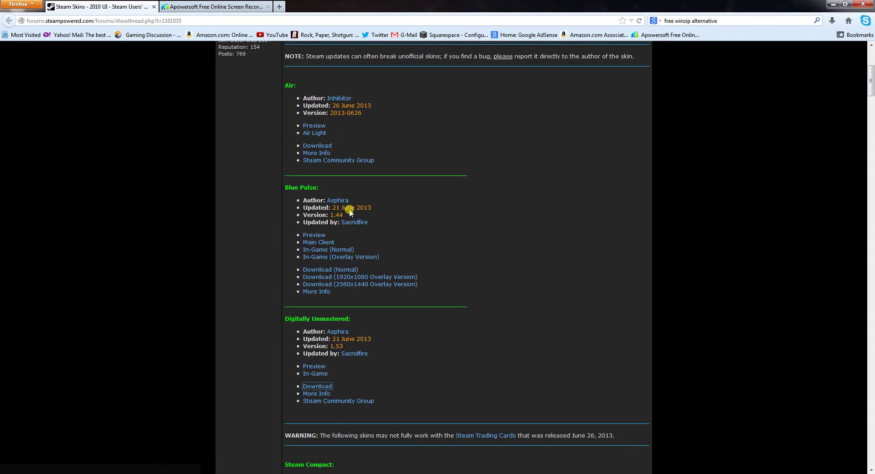
{"action": "scroll", "coordinate": [342, 204], "scroll_direction": "up", "scroll_amount": 2}
{"action": "scroll", "coordinate": [333, 362], "scroll_direction": "down", "scroll_amount": 3}
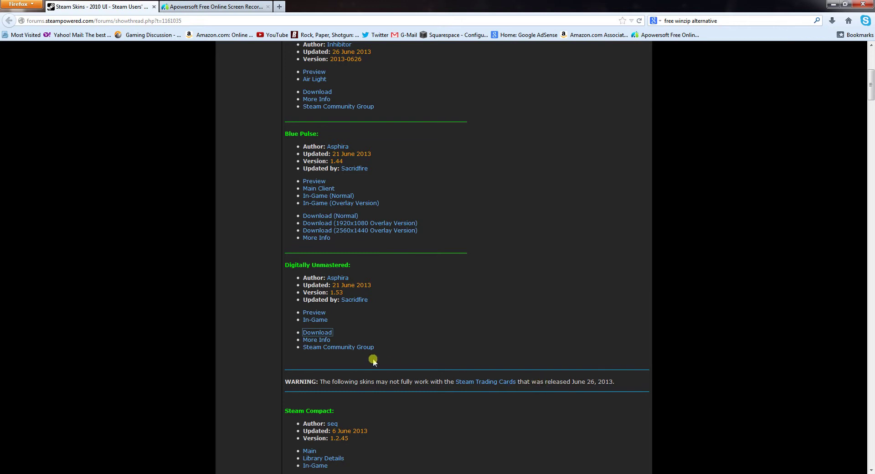
{"action": "scroll", "coordinate": [373, 361], "scroll_direction": "up", "scroll_amount": 4}
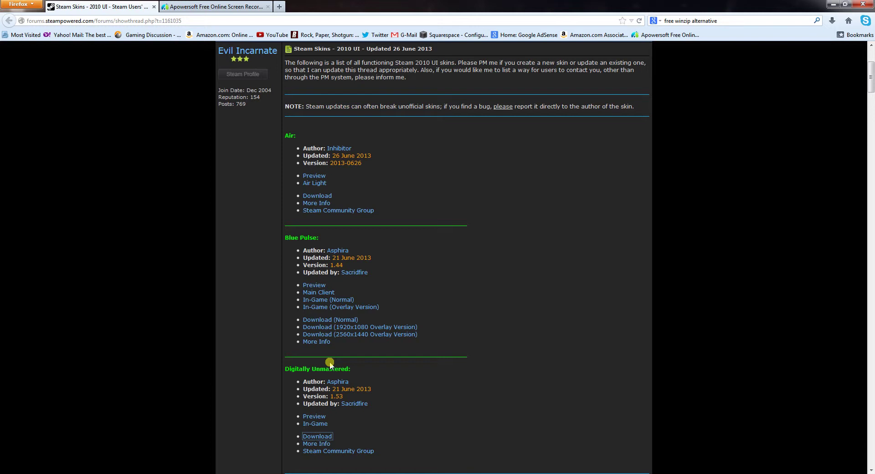
{"action": "scroll", "coordinate": [339, 351], "scroll_direction": "down", "scroll_amount": 8}
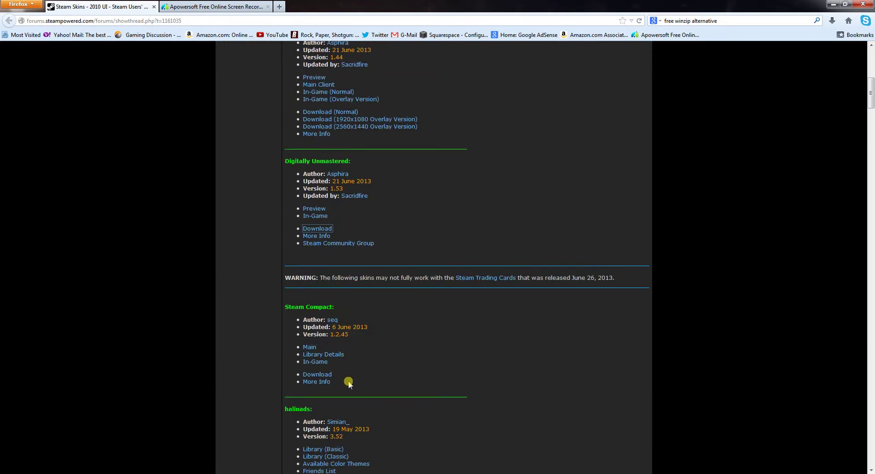
{"action": "scroll", "coordinate": [349, 382], "scroll_direction": "up", "scroll_amount": 4}
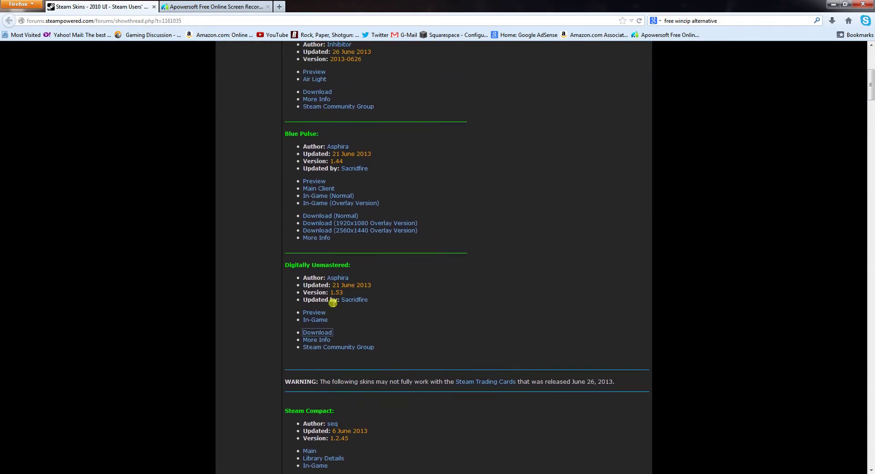
Download the Digitally Unmastered v1.53 skin archive from its MediaFire page and save the zip file
{"action": "left_click", "coordinate": [317, 332]}
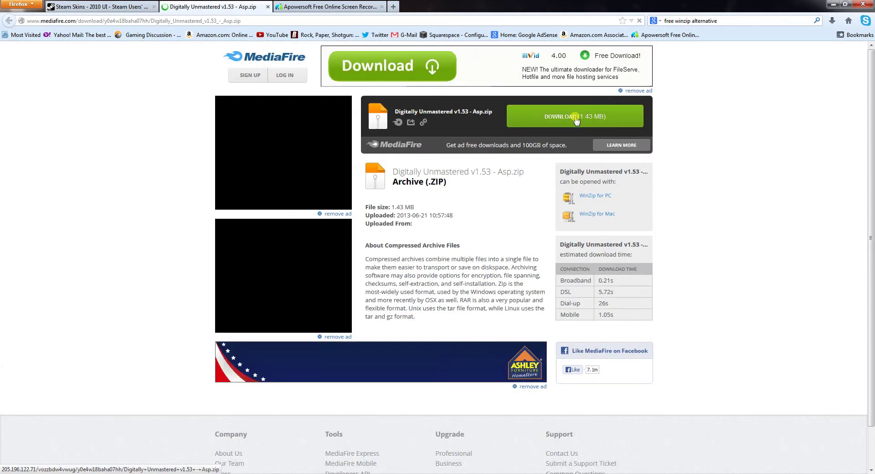
{"action": "left_click", "coordinate": [618, 114]}
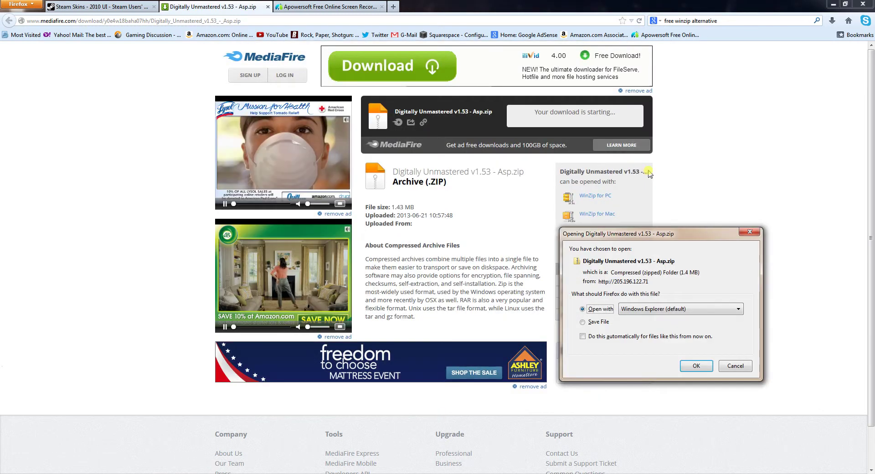
{"action": "left_click", "coordinate": [586, 322]}
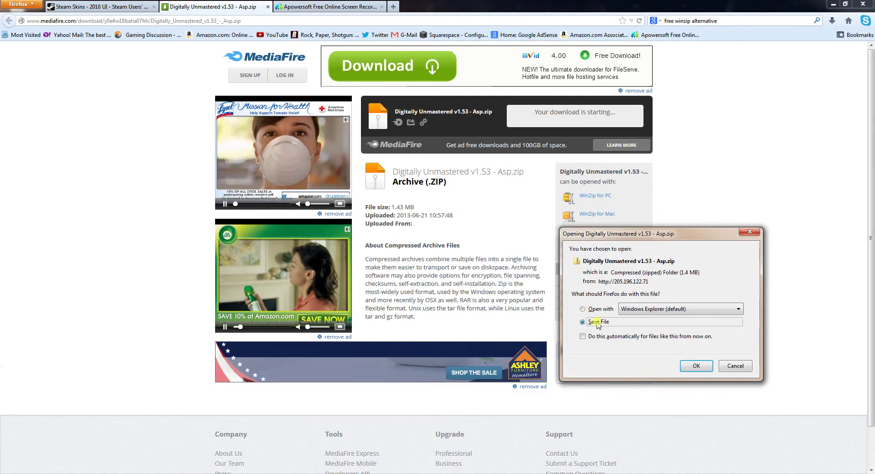
{"action": "left_click", "coordinate": [697, 366]}
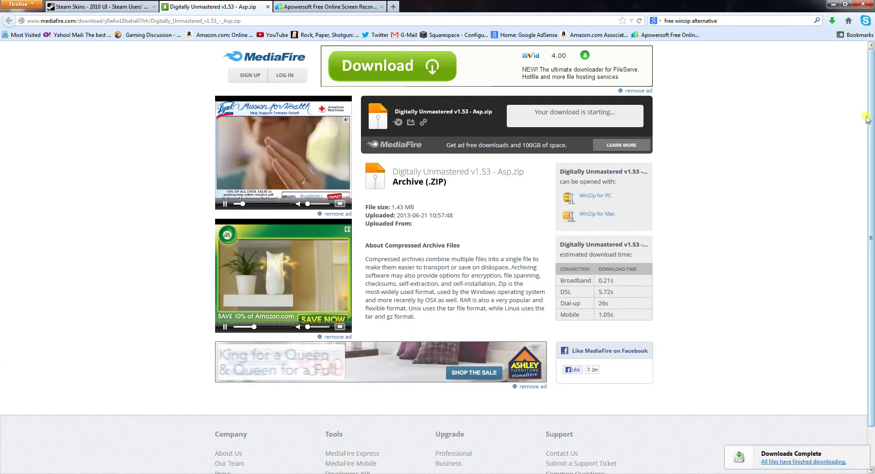
Open the folder containing the newest Digitally Unmastered v1.53 - Asp.zip download
{"action": "left_click", "coordinate": [832, 22]}
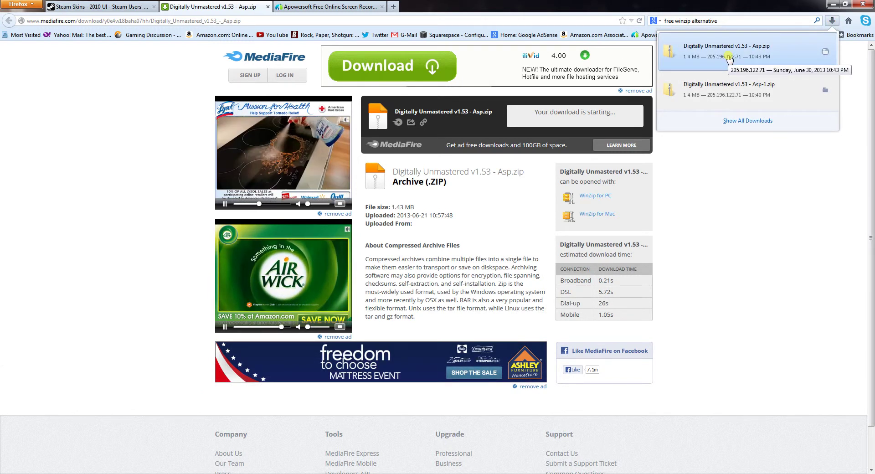
{"action": "right_click", "coordinate": [729, 58]}
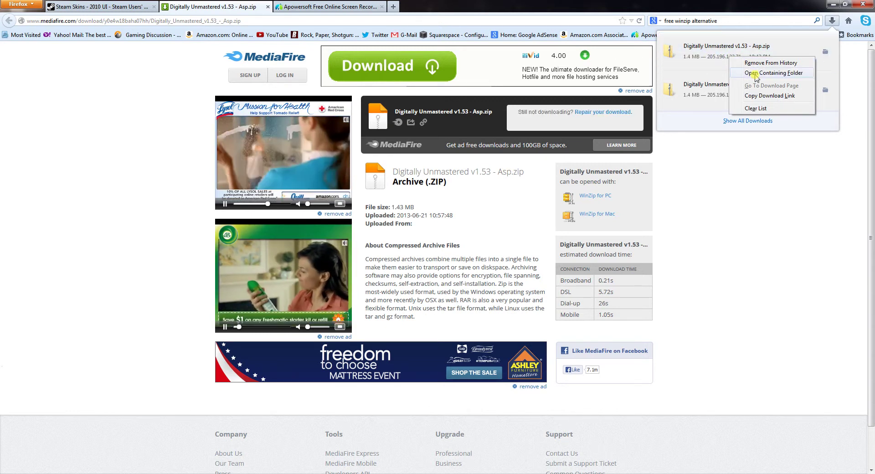
{"action": "left_click", "coordinate": [756, 72]}
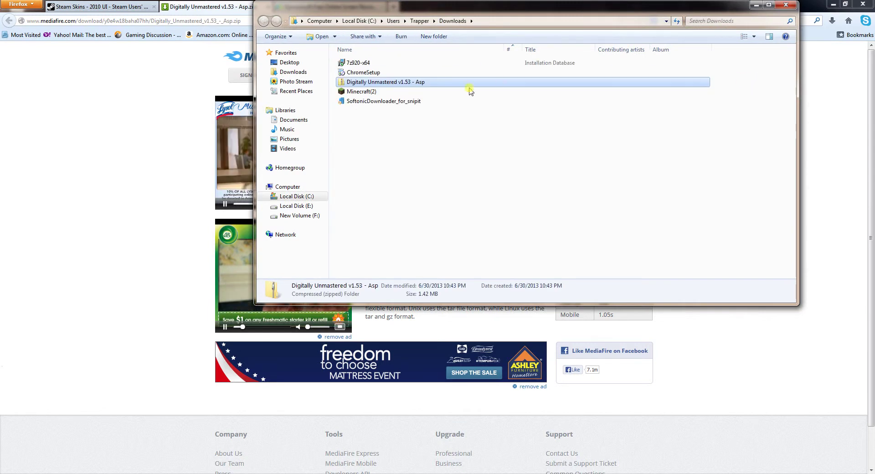
Start extracting specific files from the Digitally Unmastered v1.53 - Asp archive with 7-Zip, browsing to the Steam folder on drive E: as destination
{"action": "right_click", "coordinate": [397, 83]}
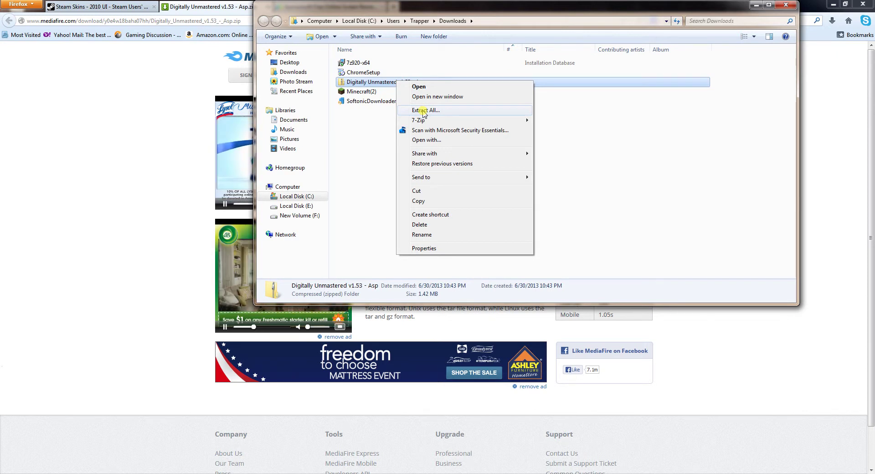
{"action": "mouse_move", "coordinate": [421, 123]}
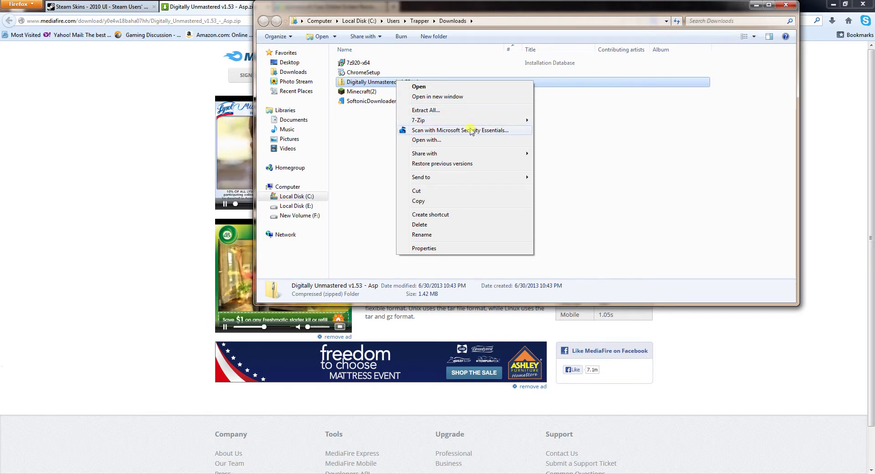
{"action": "mouse_move", "coordinate": [469, 120]}
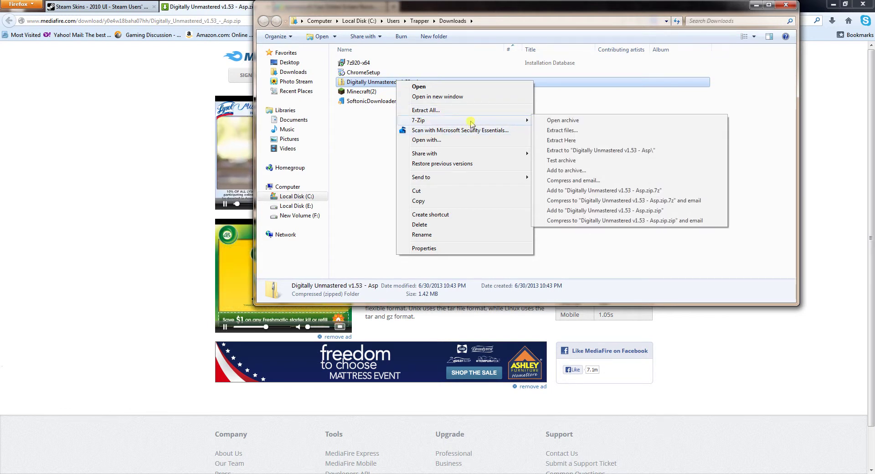
{"action": "left_click", "coordinate": [582, 131]}
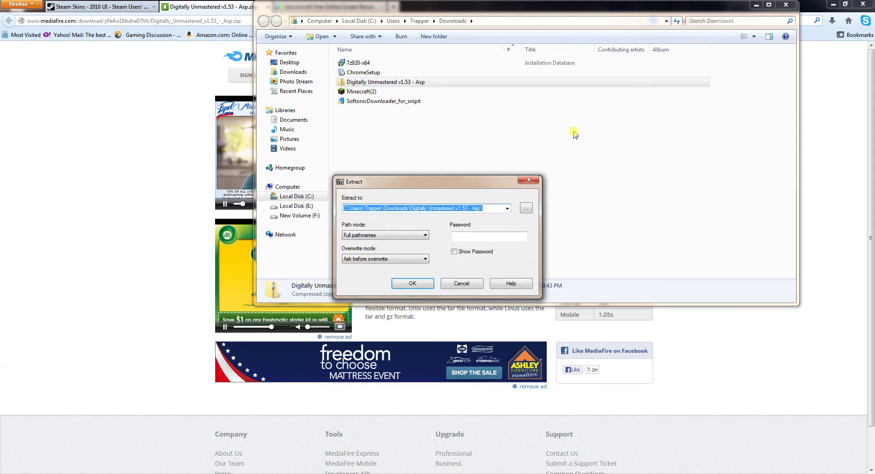
{"action": "left_click", "coordinate": [526, 208]}
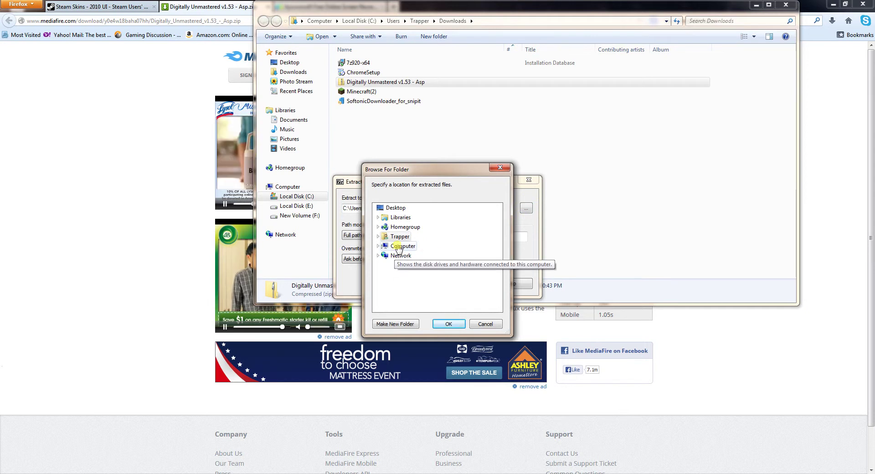
{"action": "left_click", "coordinate": [397, 247]}
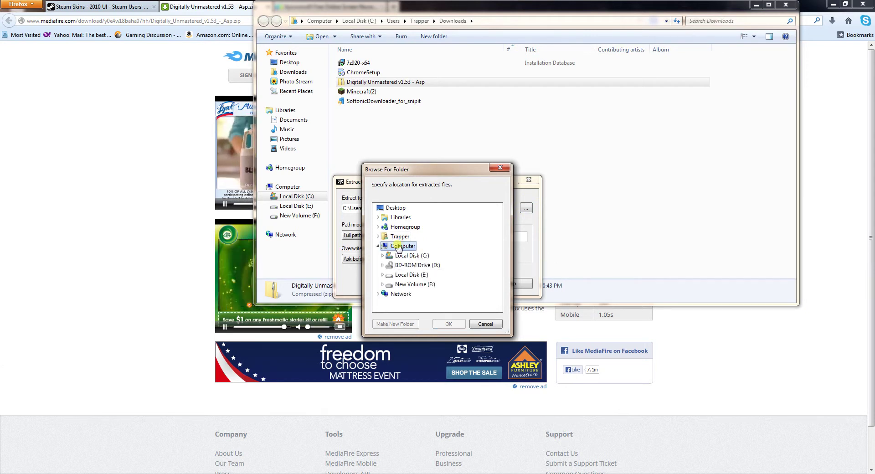
{"action": "left_click", "coordinate": [415, 275]}
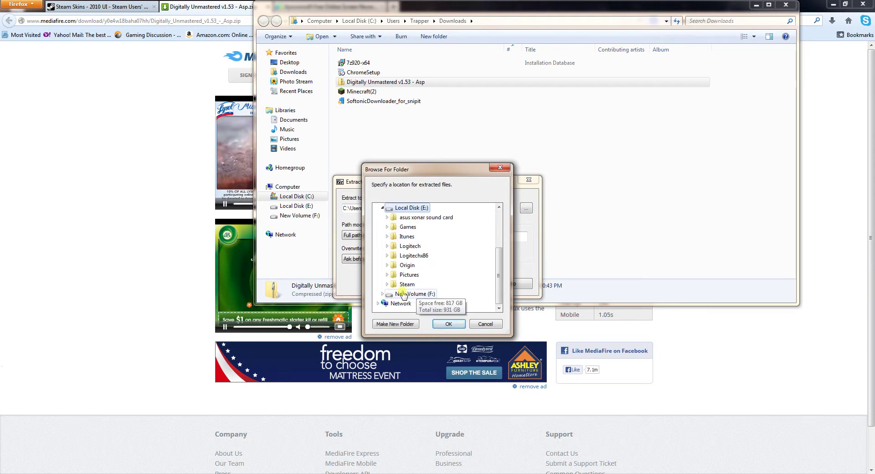
{"action": "left_click", "coordinate": [406, 284]}
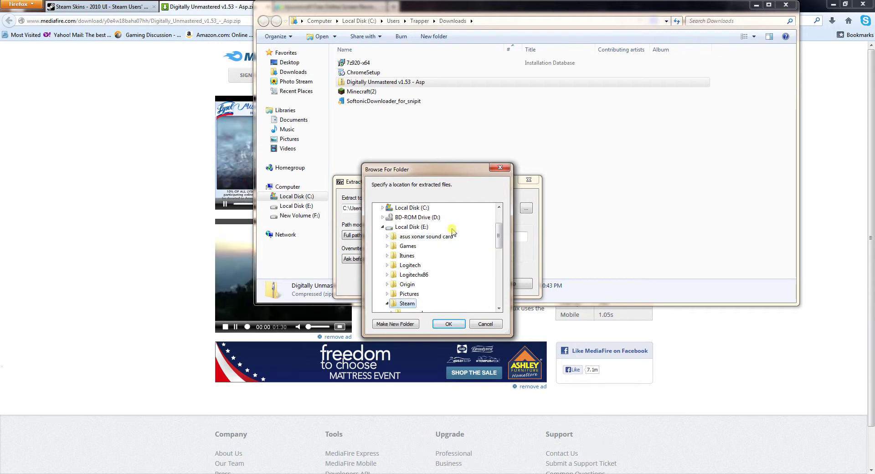
{"action": "scroll", "coordinate": [452, 234], "scroll_direction": "down", "scroll_amount": 6}
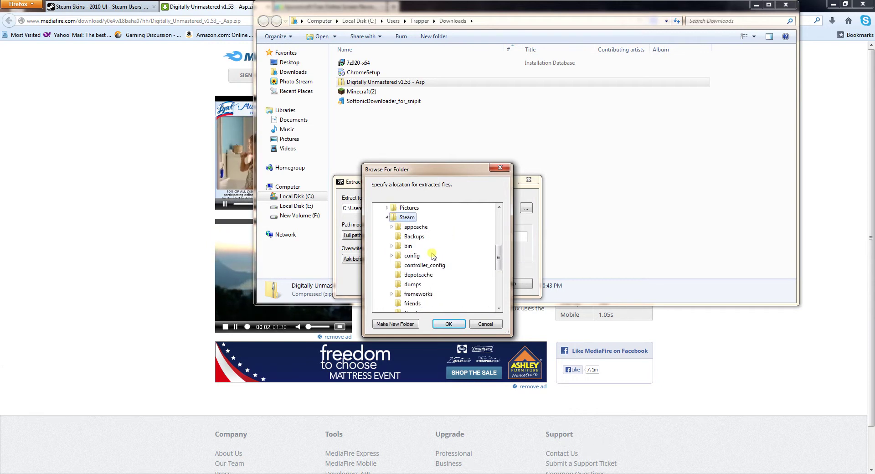
{"action": "scroll", "coordinate": [430, 257], "scroll_direction": "down", "scroll_amount": 3}
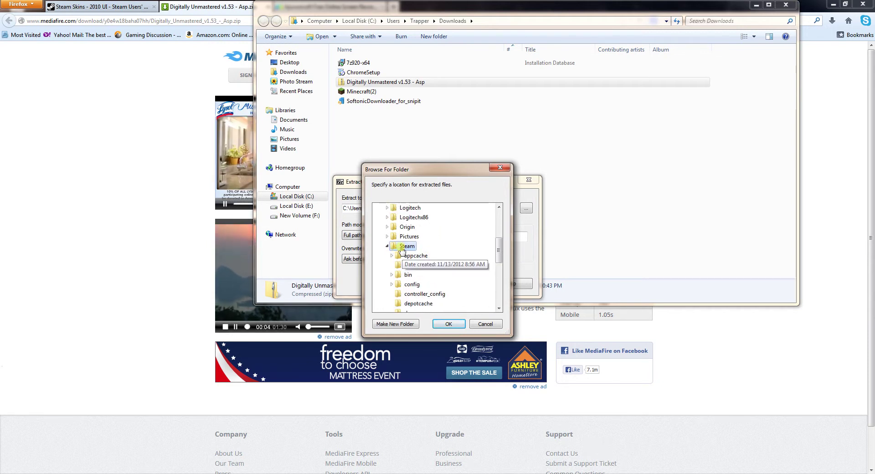
{"action": "scroll", "coordinate": [431, 273], "scroll_direction": "up", "scroll_amount": 6}
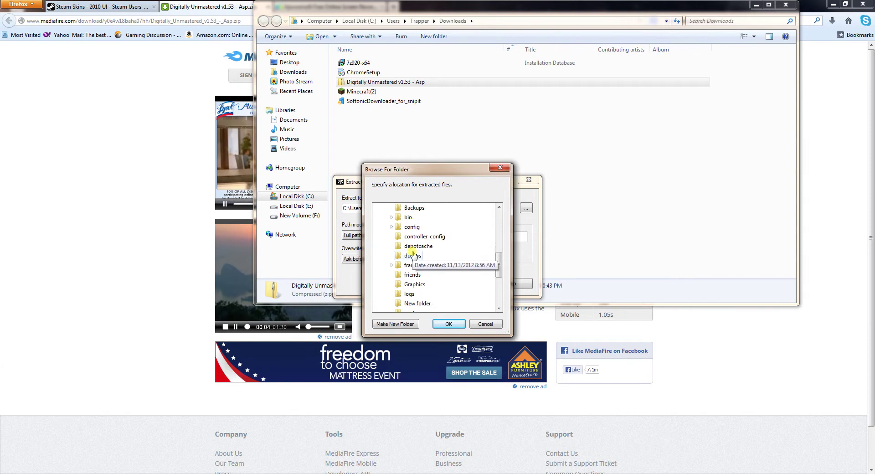
Create a folder named Skins inside E:\Steam, extract the archive into it and close the Downloads window
{"action": "left_click", "coordinate": [394, 324]}
{"action": "type", "text": "Skins"}
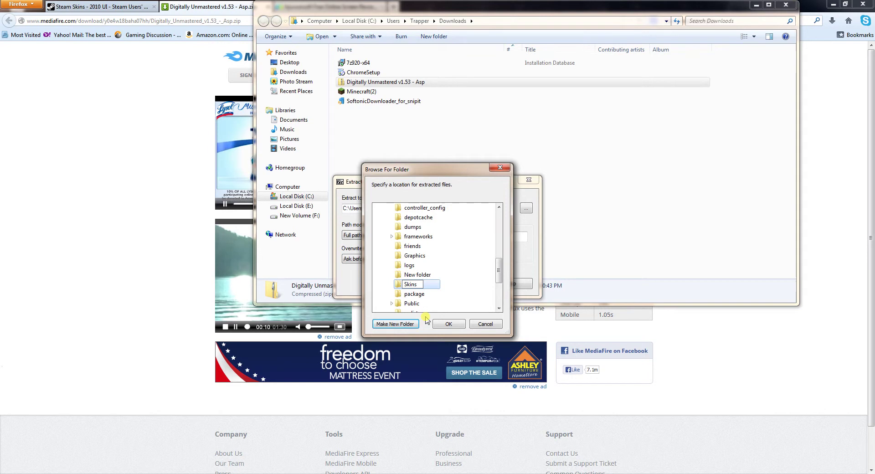
{"action": "left_click", "coordinate": [449, 325]}
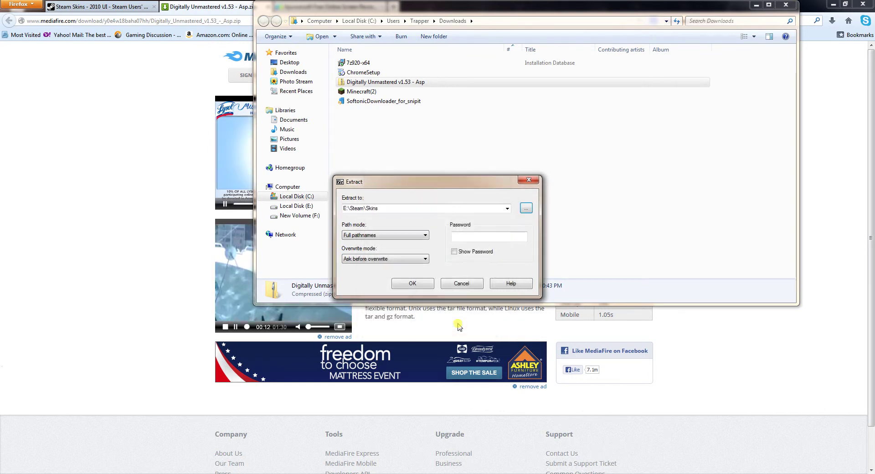
{"action": "left_click", "coordinate": [411, 284]}
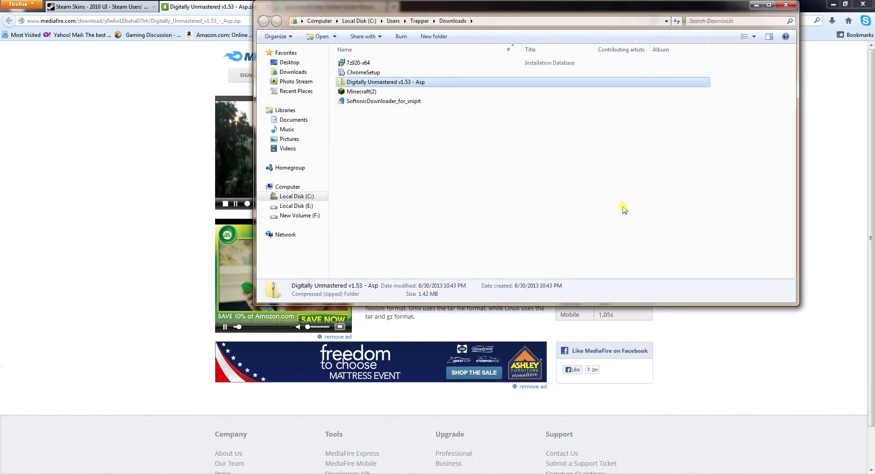
{"action": "left_click", "coordinate": [786, 6]}
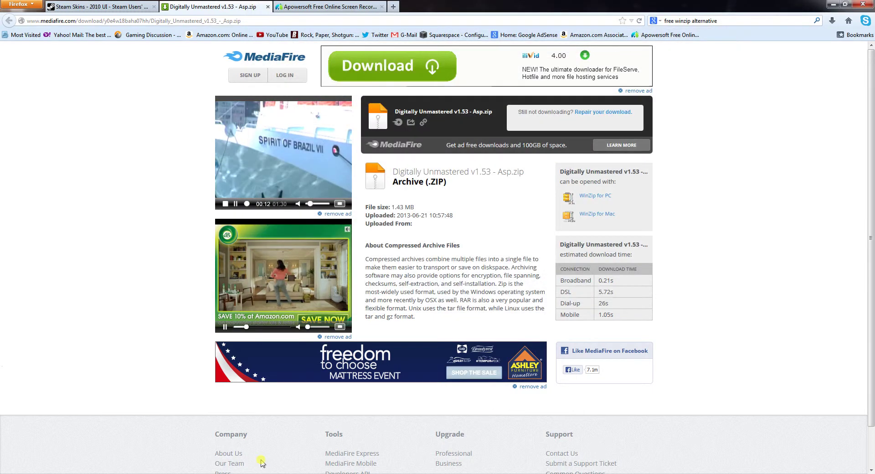
Switch to Steam, set the client's skin to Digitally Unmastered v1.53 - Asp in the interface settings and restart Steam to apply it
{"action": "key", "text": "alt+Tab"}
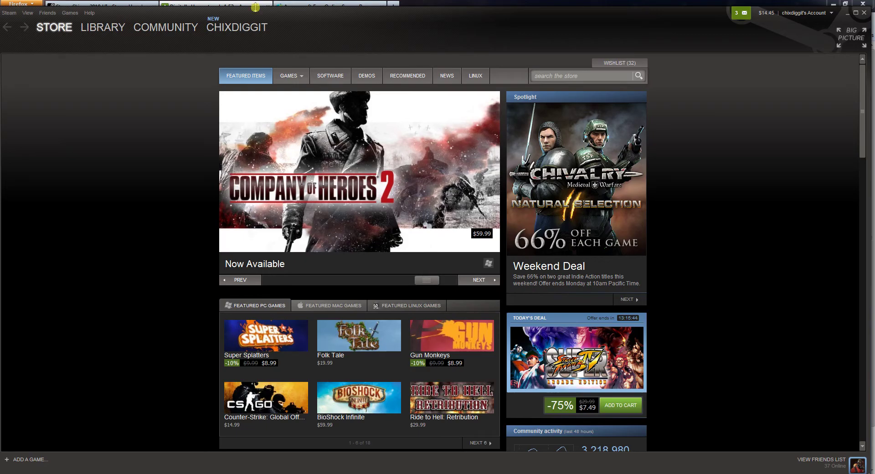
{"action": "left_click", "coordinate": [10, 14]}
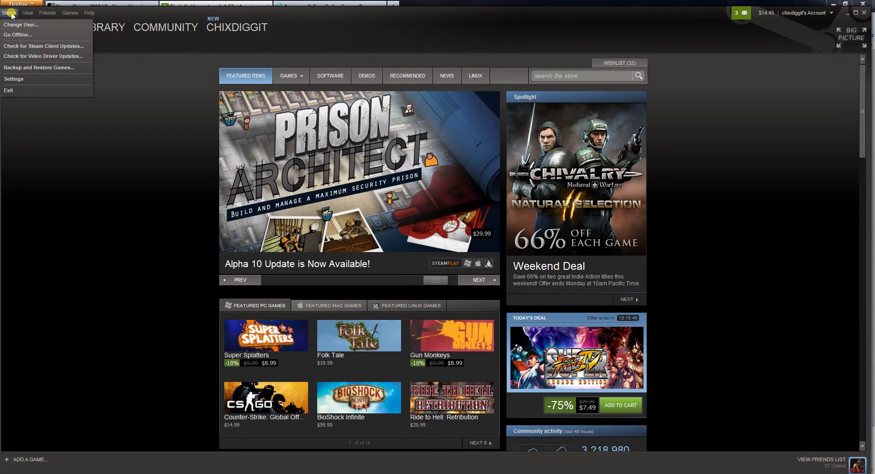
{"action": "left_click", "coordinate": [25, 82]}
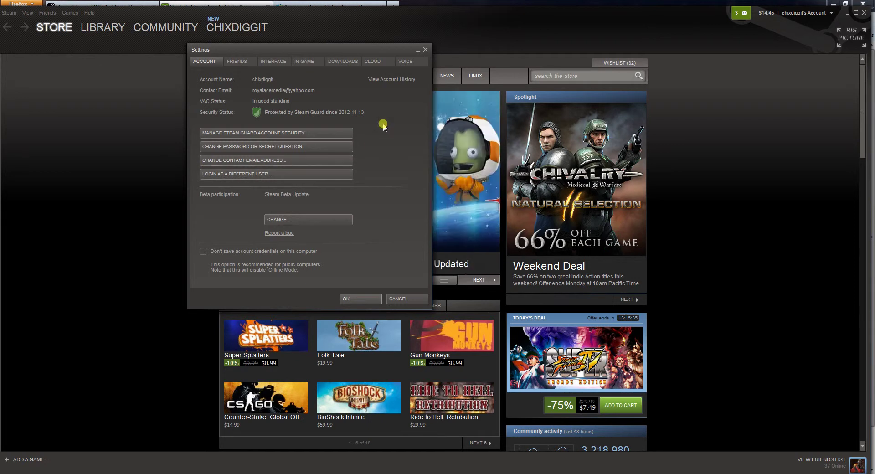
{"action": "left_click", "coordinate": [279, 64]}
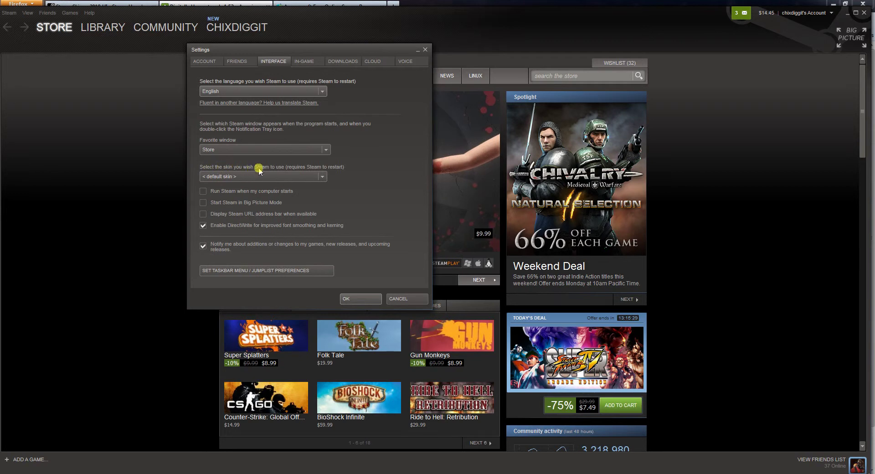
{"action": "left_click", "coordinate": [324, 178]}
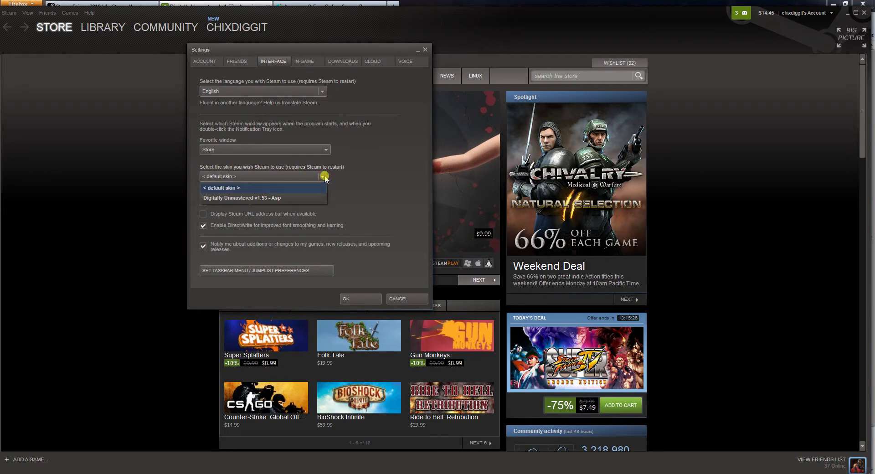
{"action": "left_click", "coordinate": [276, 199]}
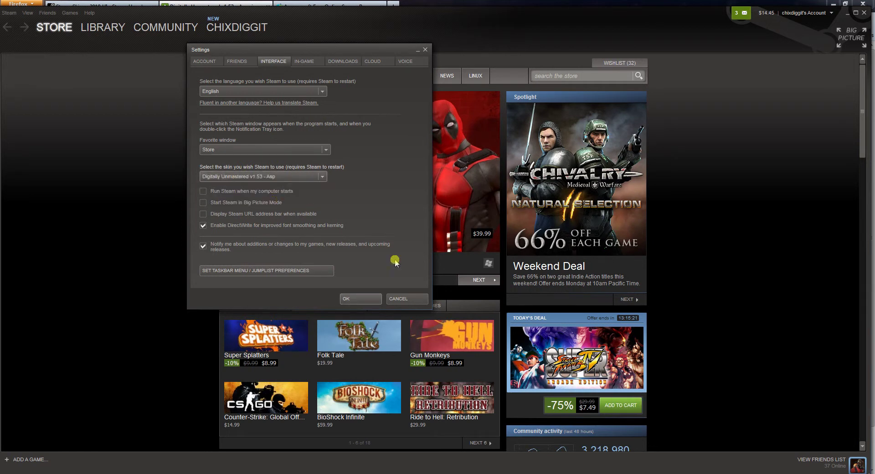
{"action": "left_click", "coordinate": [358, 299]}
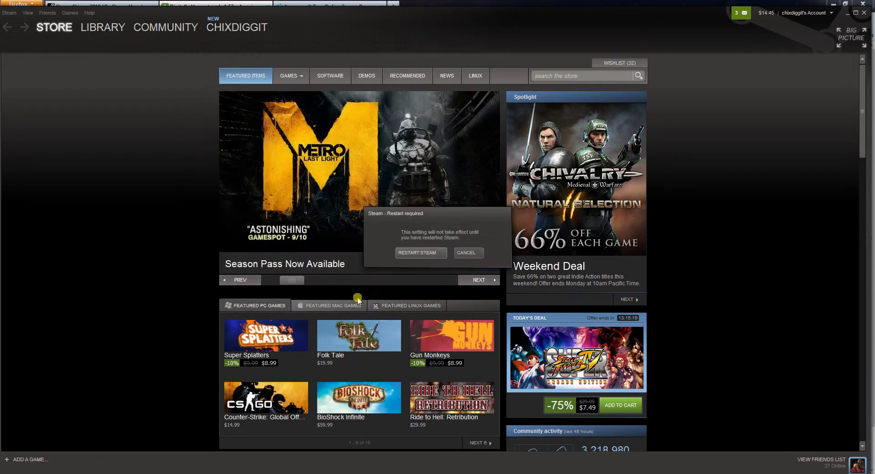
{"action": "left_click", "coordinate": [421, 253]}
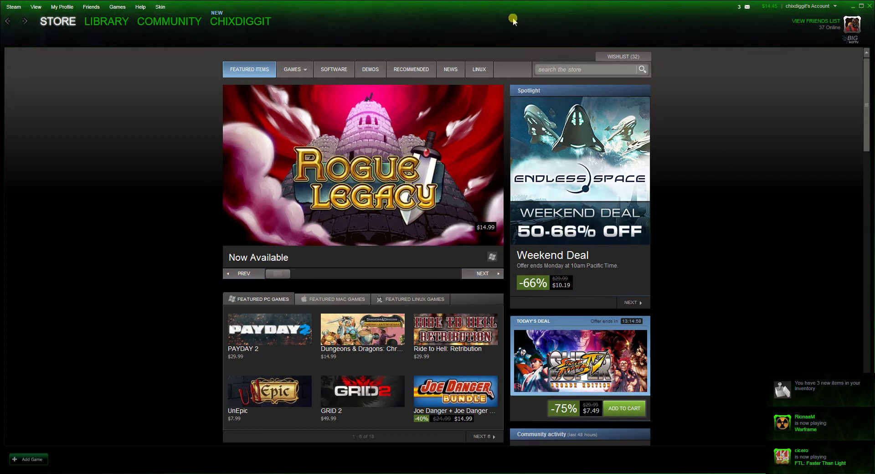
Examine the new skin on the game library, the community page and the account's own profile page
{"action": "left_click", "coordinate": [107, 21]}
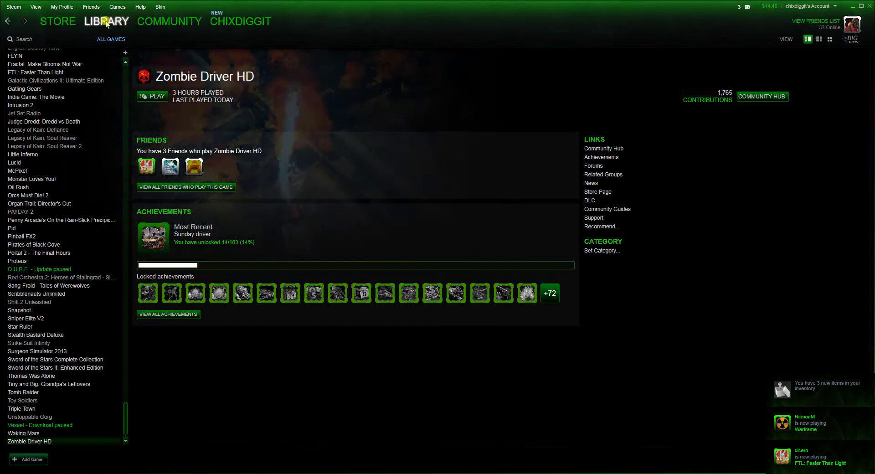
{"action": "left_click", "coordinate": [168, 24]}
{"action": "mouse_move", "coordinate": [244, 25]}
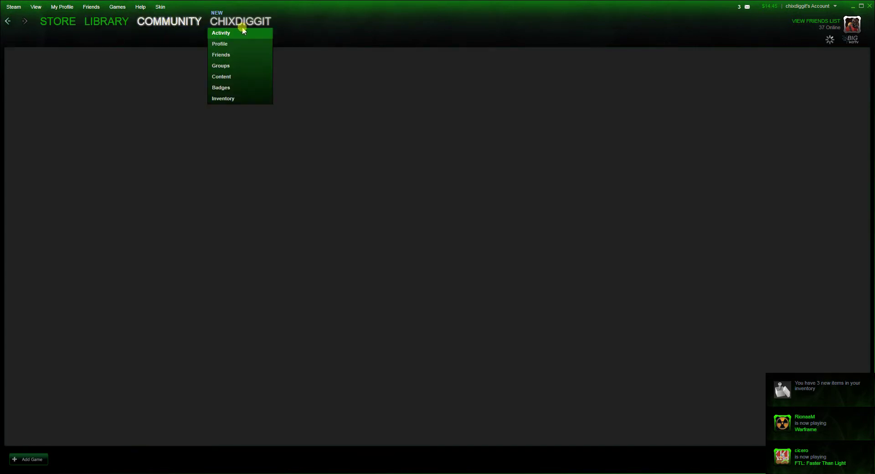
{"action": "left_click", "coordinate": [242, 44]}
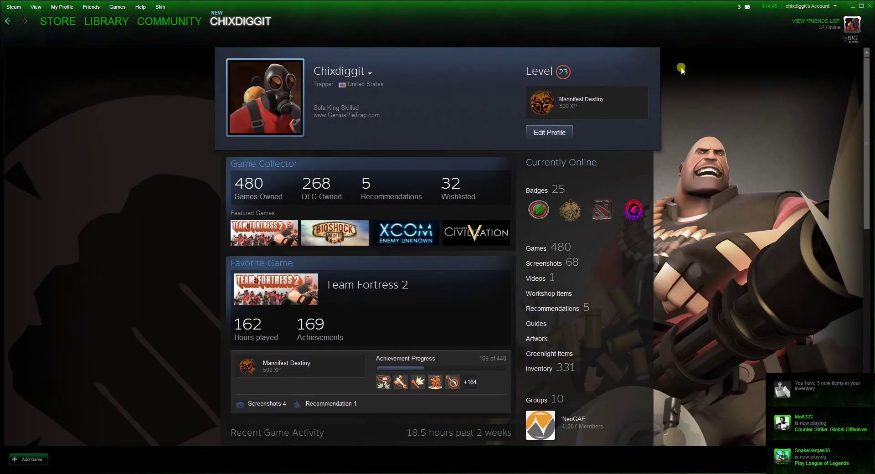
{"action": "mouse_move", "coordinate": [106, 21]}
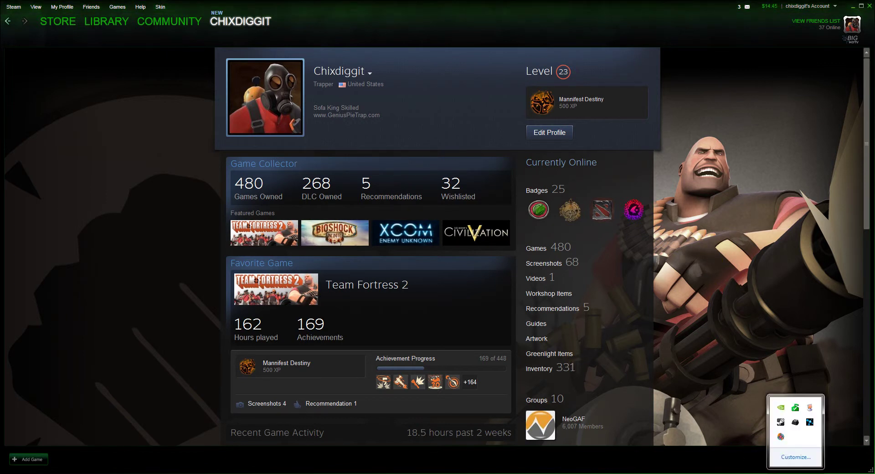
{"action": "left_click", "coordinate": [781, 437]}
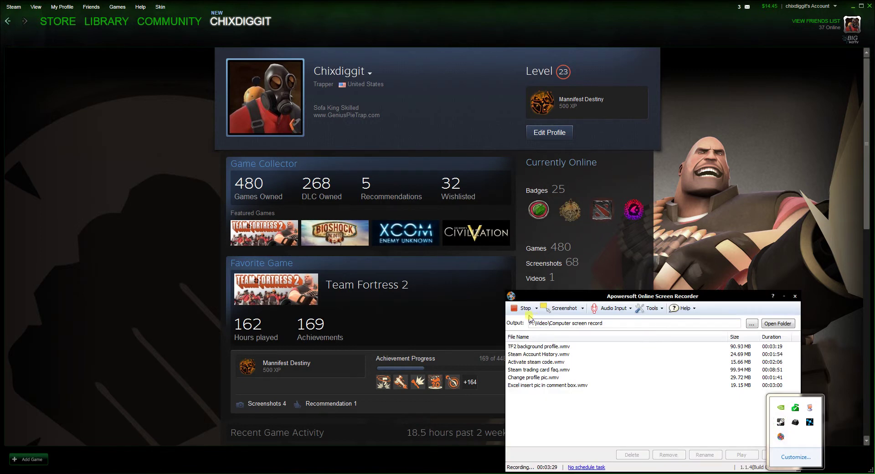